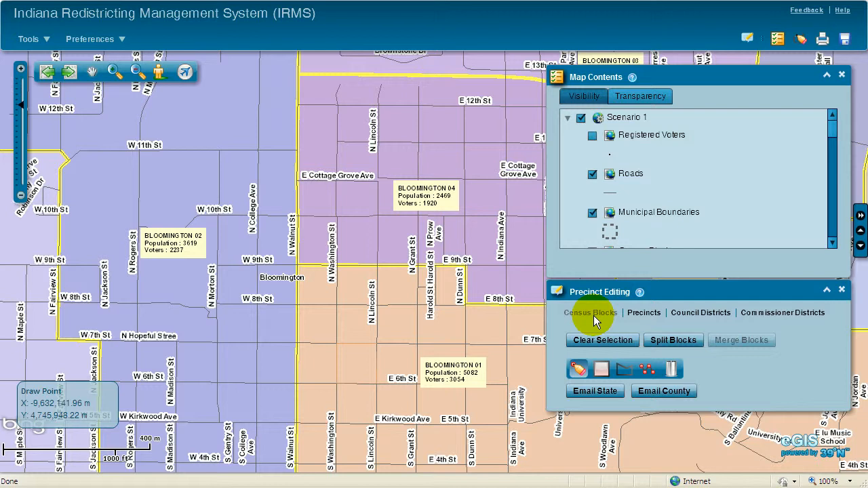
Step: Hide the Roads layer and make the Scenario 1 layer partly transparent so the street basemap shows through
click(578, 364)
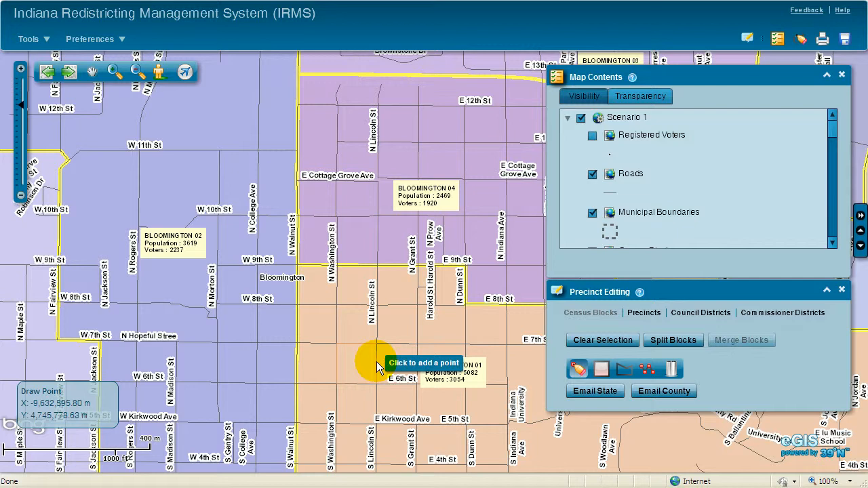
click(593, 174)
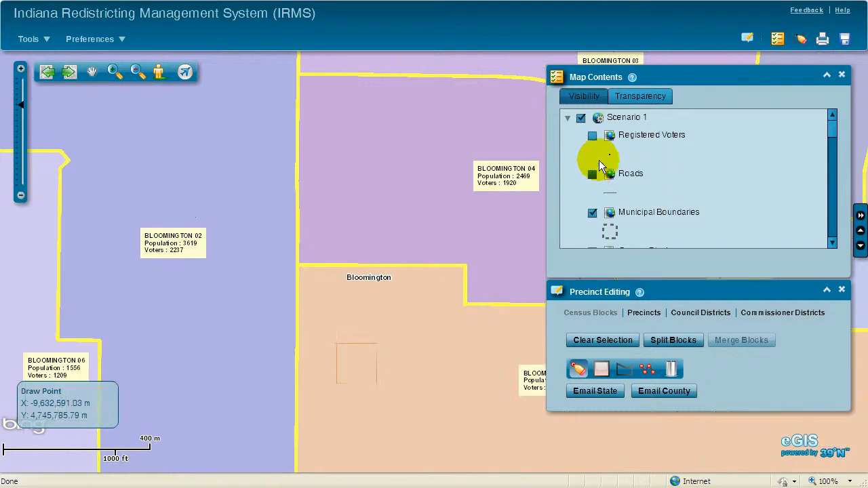
click(650, 95)
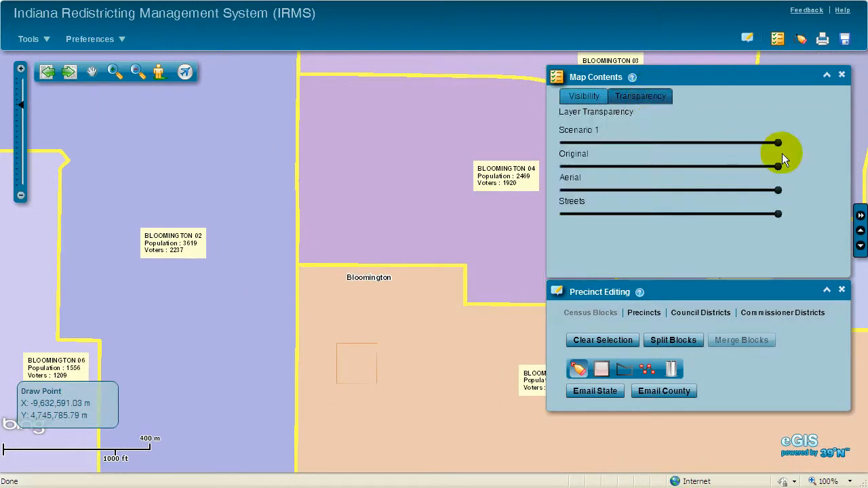
drag(778, 144, 680, 148)
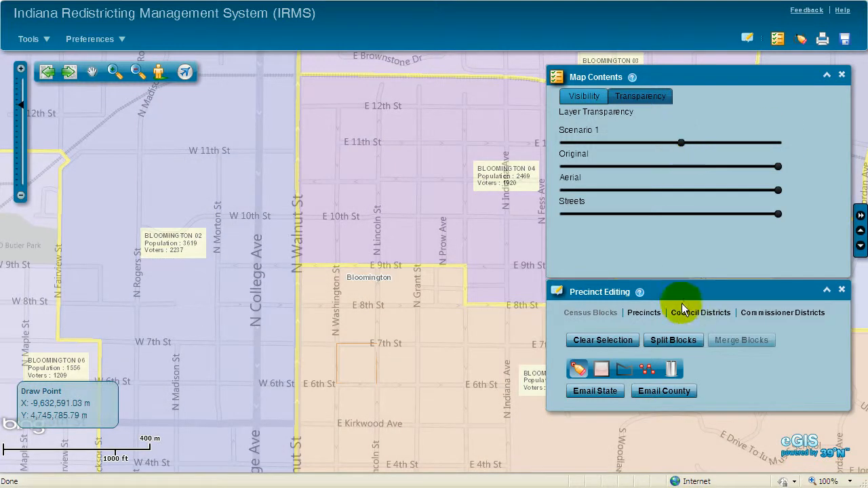
Step: Turn on the visibility of the Census Blocks layer in Scenario 1
click(579, 96)
drag(834, 126, 836, 142)
click(592, 185)
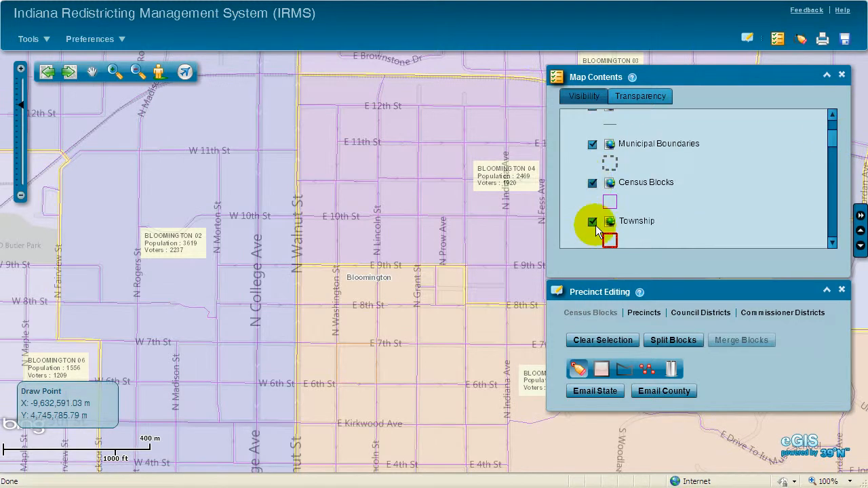
Step: Switch to editing precincts and choose Bloomington 02 as the active precinct
click(645, 315)
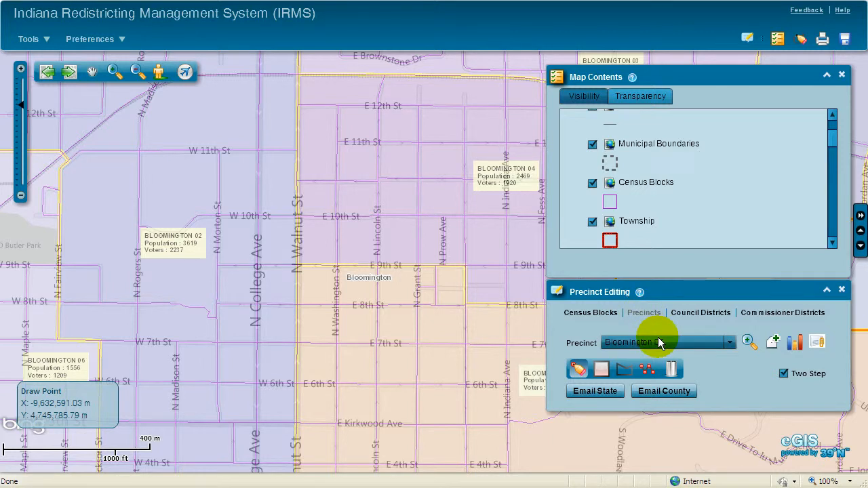
click(661, 344)
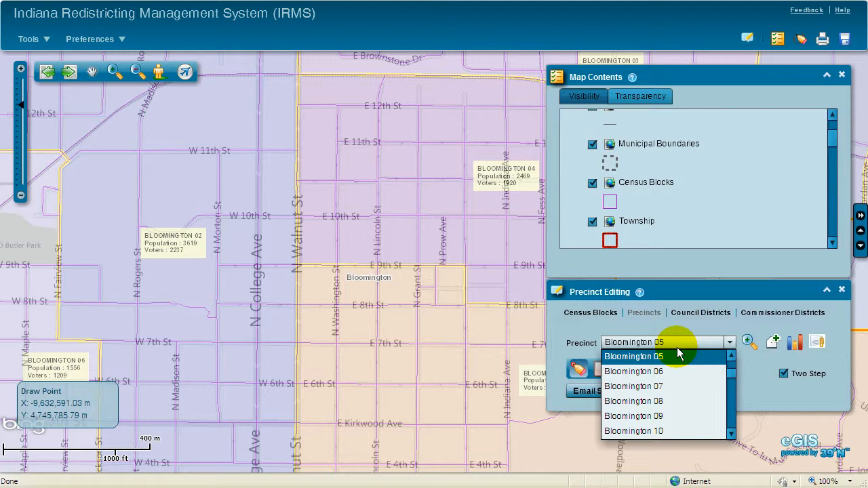
click(731, 356)
click(731, 355)
click(731, 356)
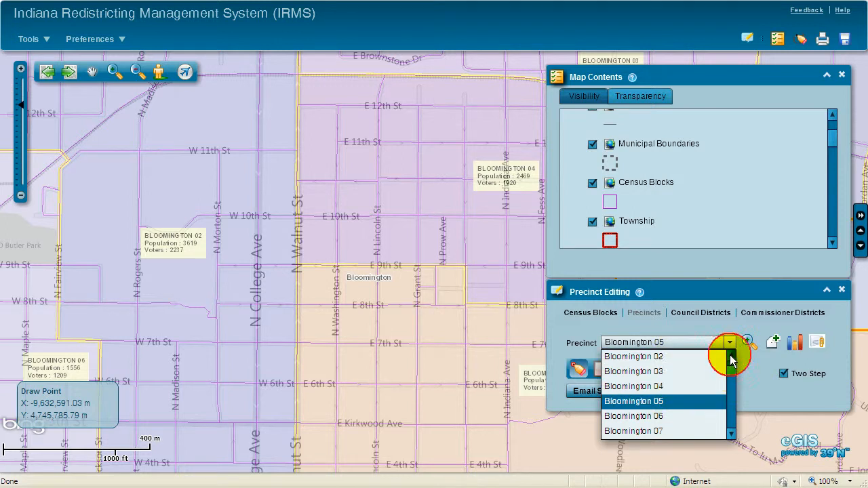
click(682, 356)
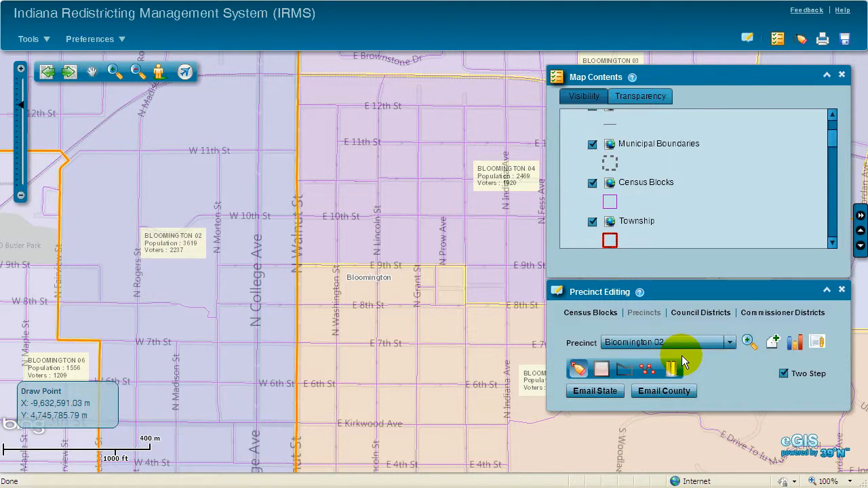
Step: Select the census block east of N Walnut St between E 9th and E 10th St with the point tool and assign it to Bloomington 02
click(578, 370)
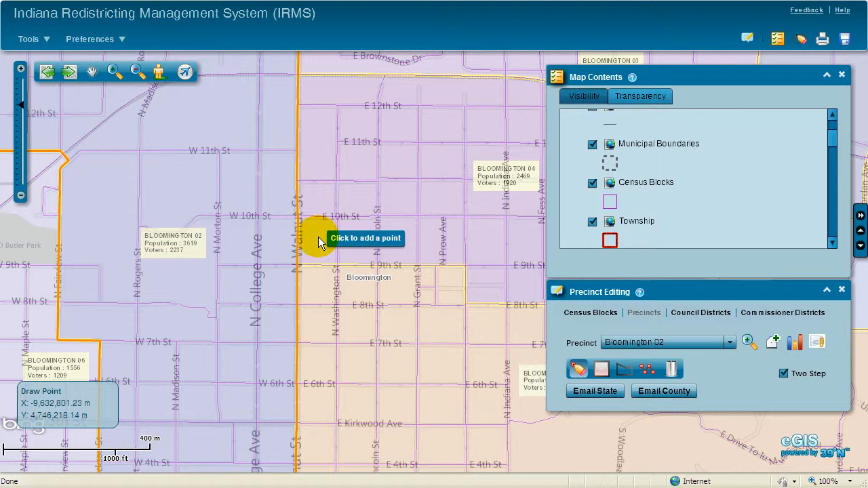
click(318, 236)
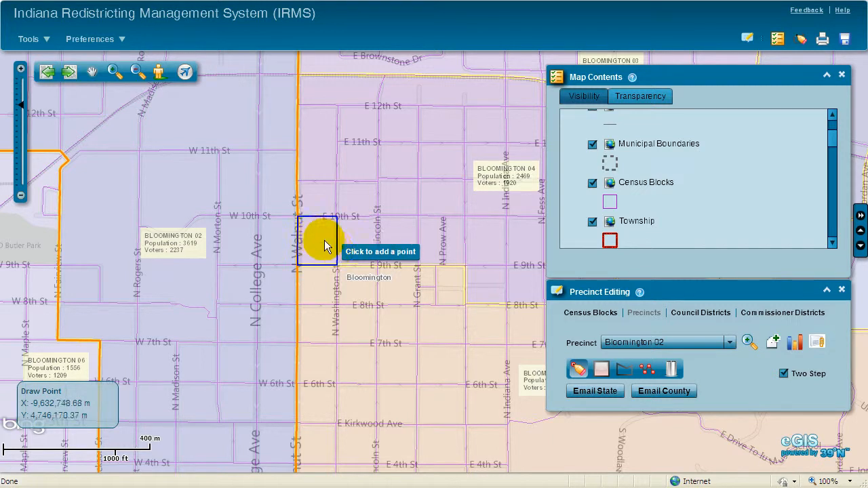
right_click(319, 236)
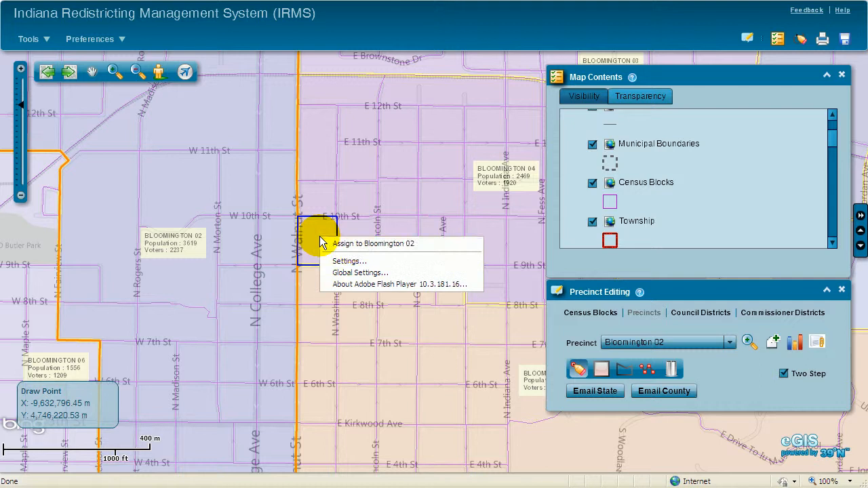
click(356, 245)
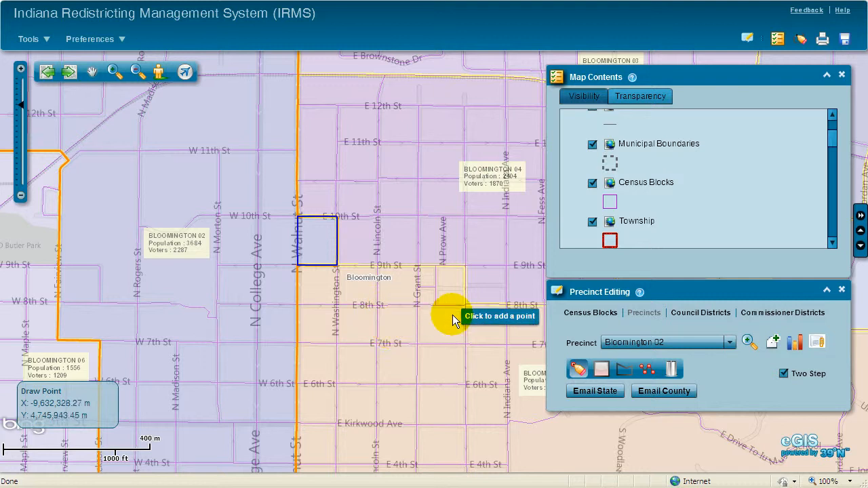
Step: Make Bloomington 04 the active precinct and reassign the selected census block to it
click(661, 345)
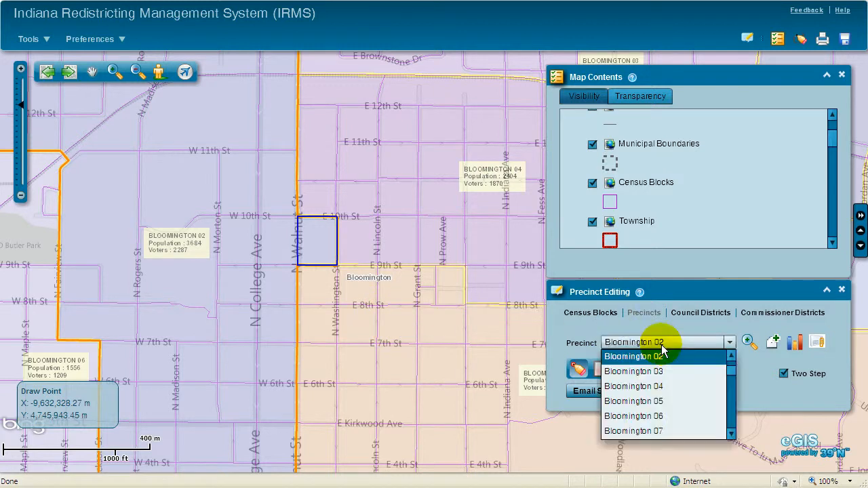
click(655, 387)
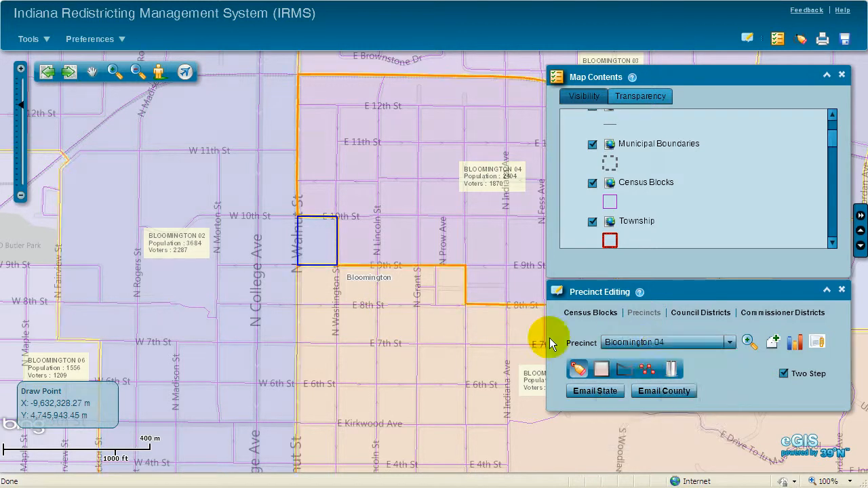
right_click(326, 235)
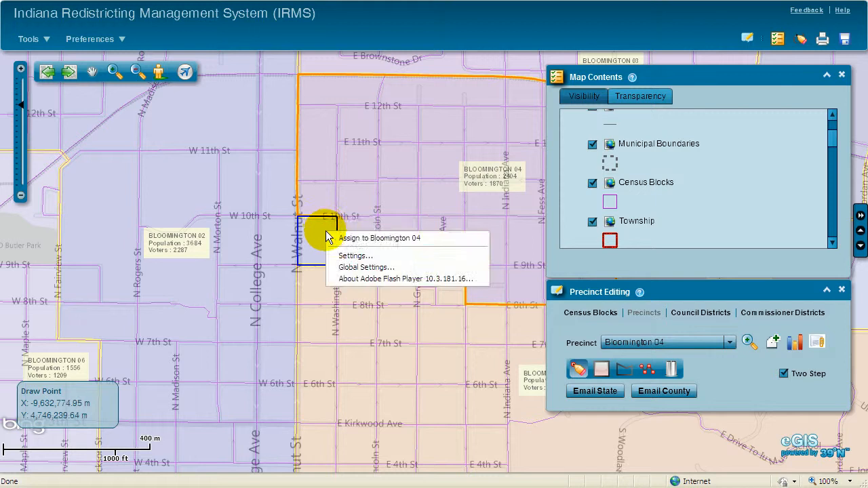
click(345, 240)
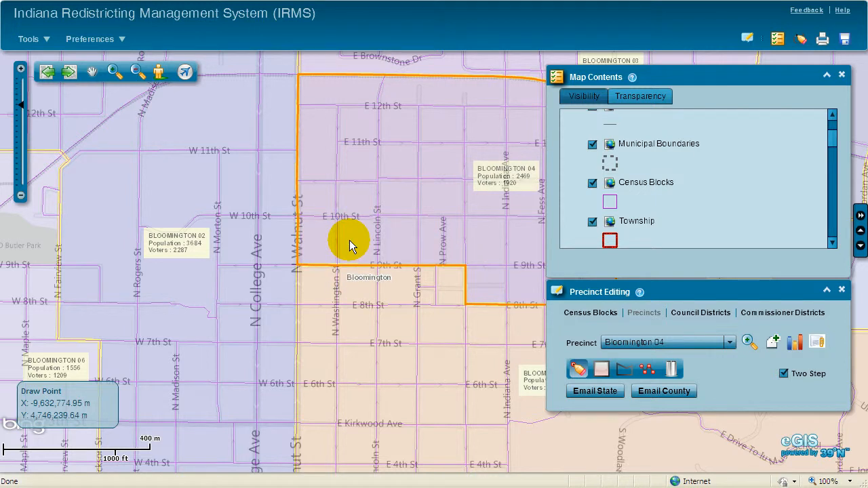
Step: Zoom to precinct Bloomington 04 and inspect the voters-per-precinct bar chart at an enlarged size, closing it when done
click(749, 341)
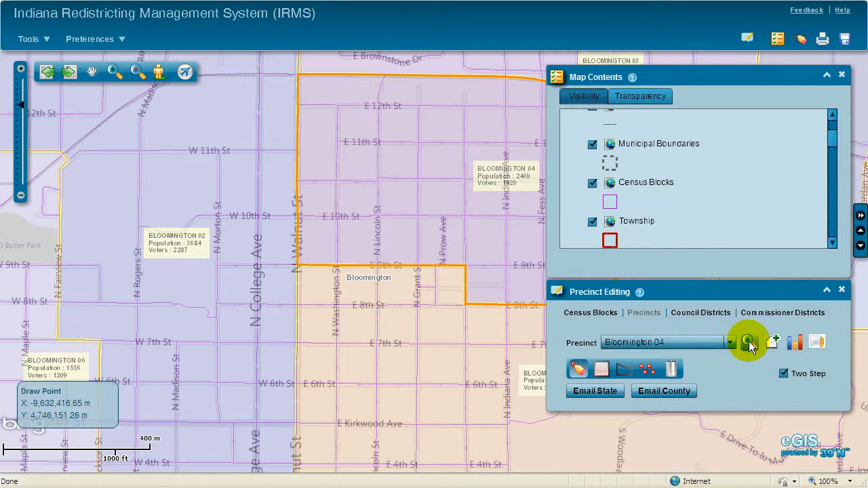
click(798, 344)
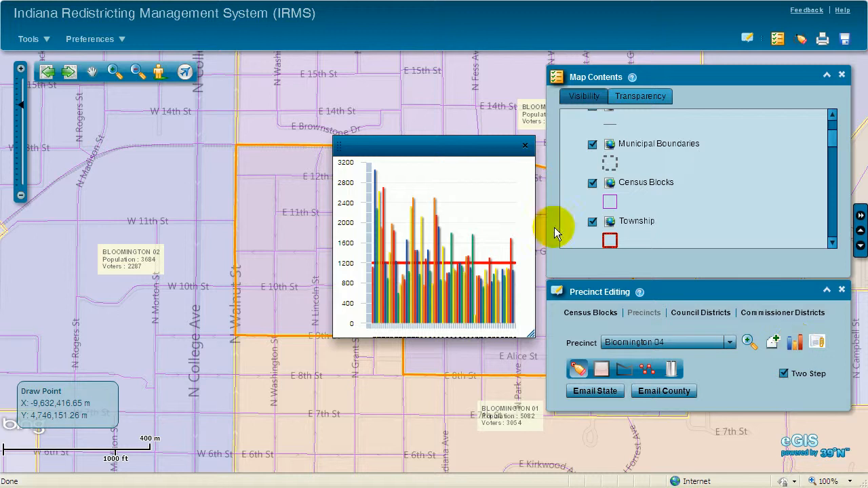
drag(475, 158, 183, 81)
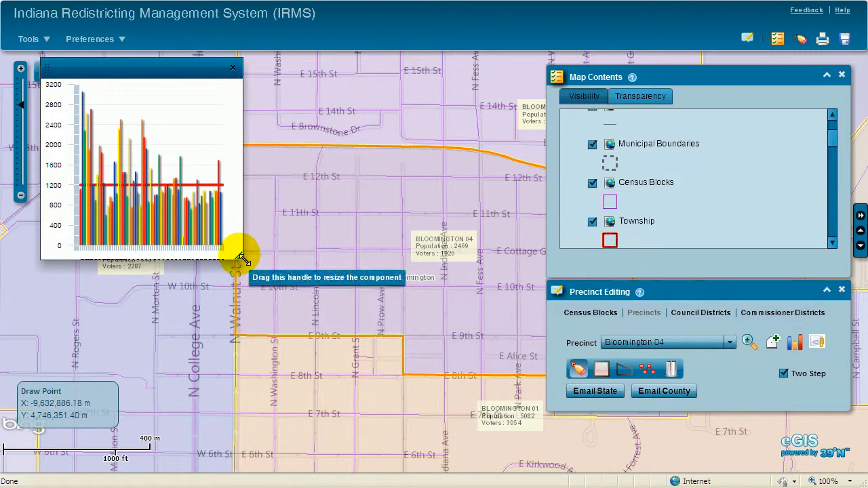
drag(243, 259, 859, 468)
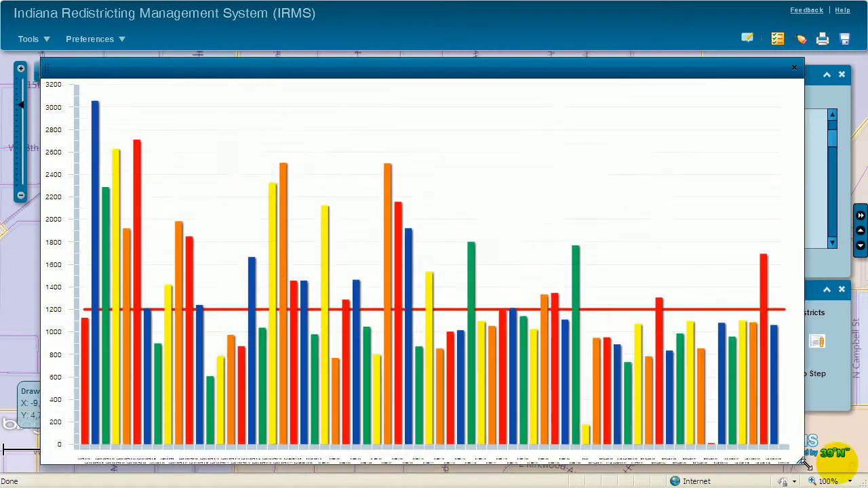
mouse_move(365, 328)
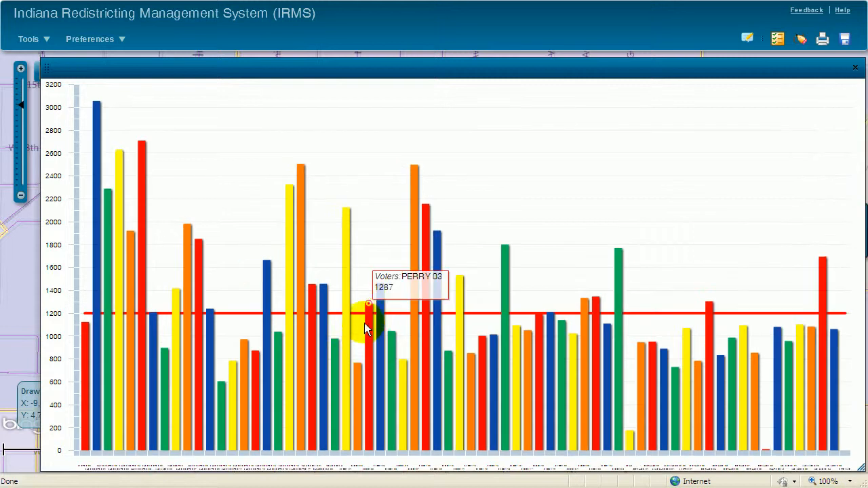
mouse_move(412, 203)
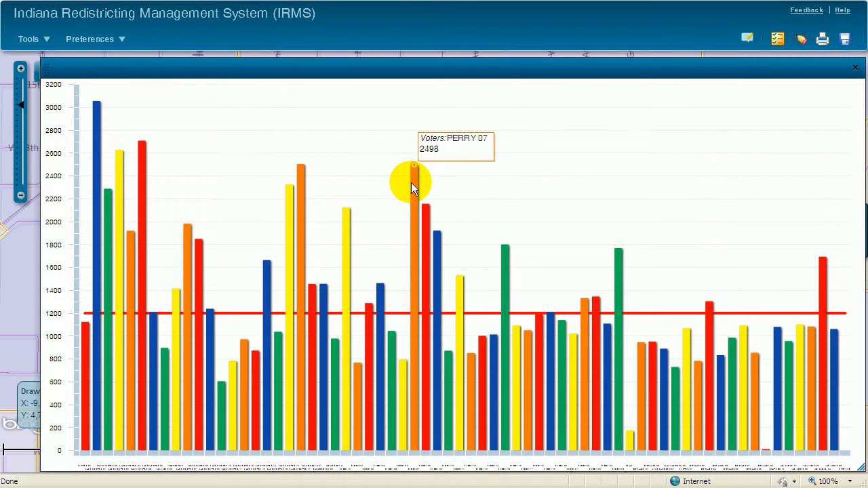
click(856, 68)
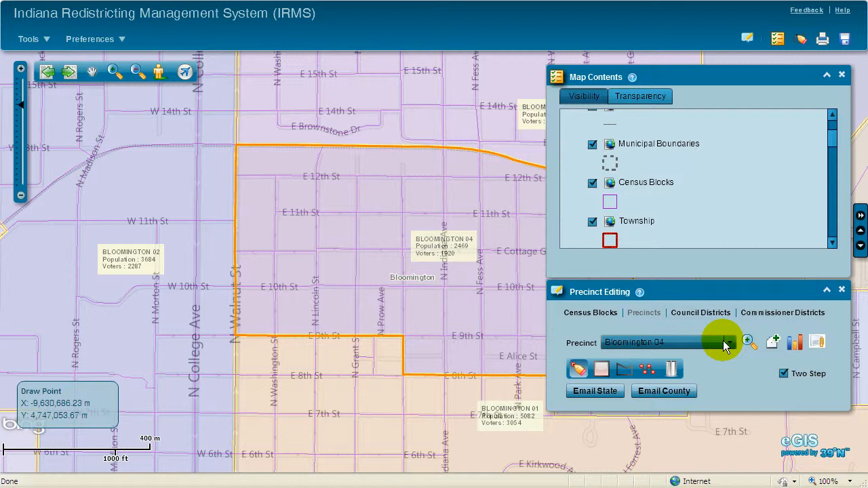
Step: Attach AssessorPic.jpg from the Desktop folder Temp > images for award - temp to precinct Bloomington 04
click(816, 346)
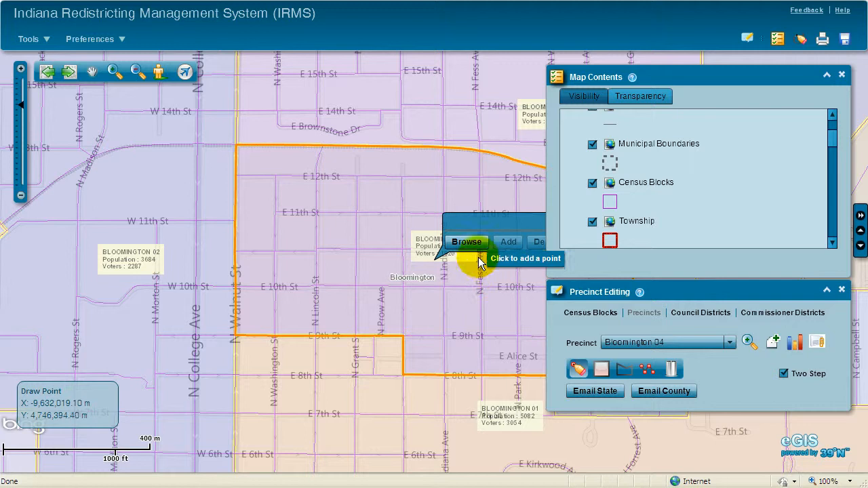
click(468, 241)
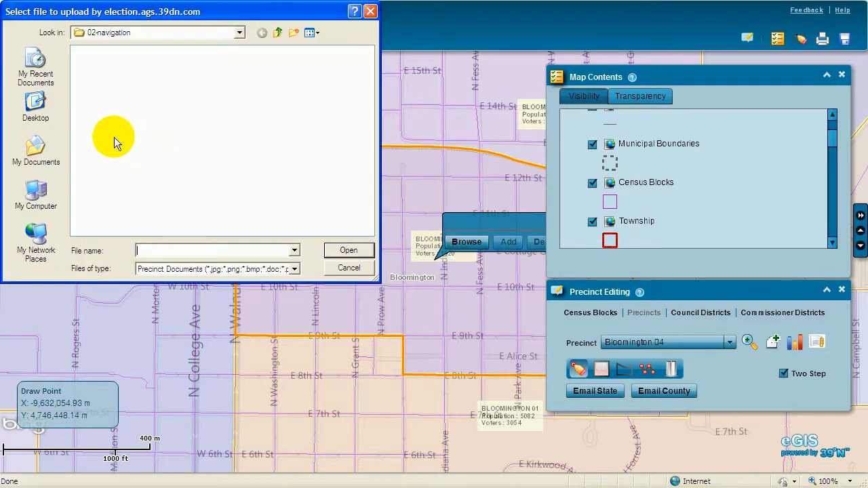
click(44, 97)
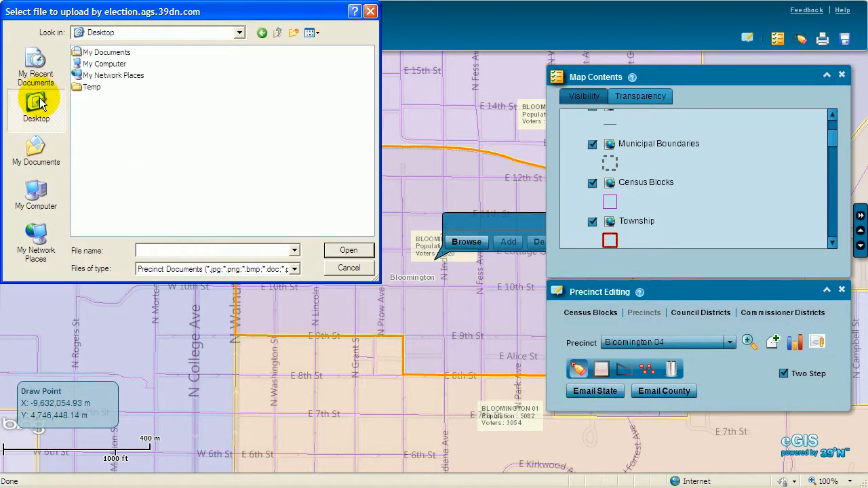
click(87, 88)
double_click(87, 88)
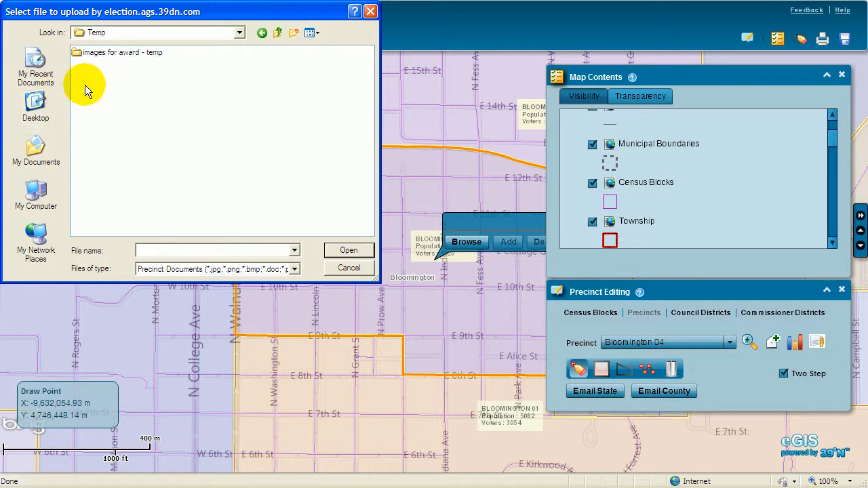
double_click(98, 55)
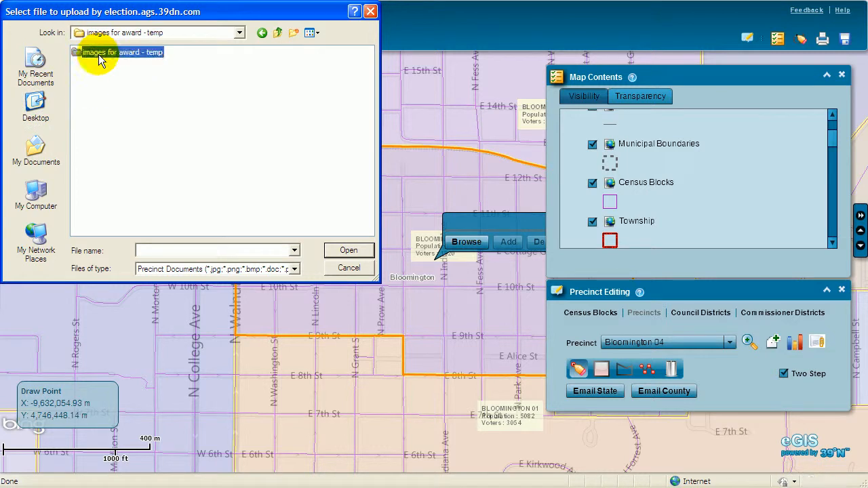
click(100, 64)
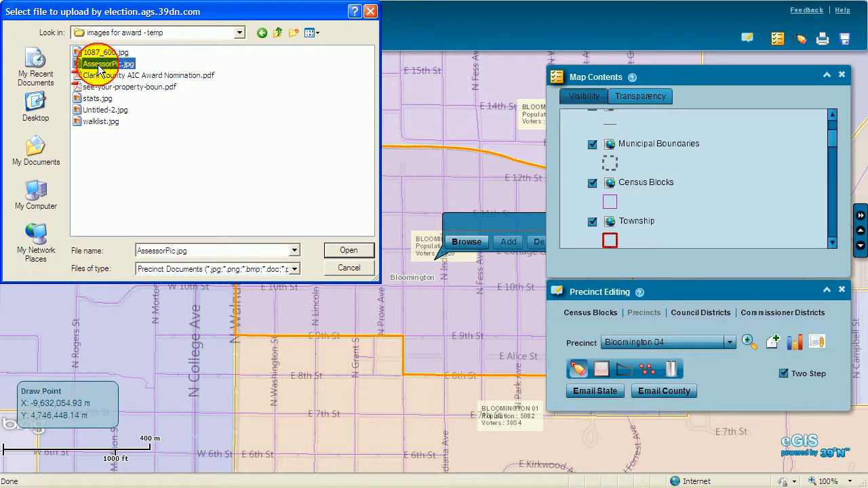
click(338, 249)
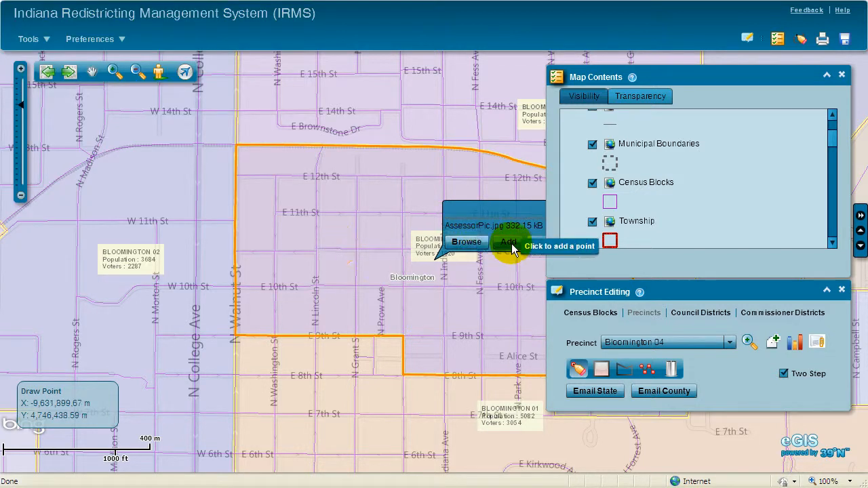
click(508, 243)
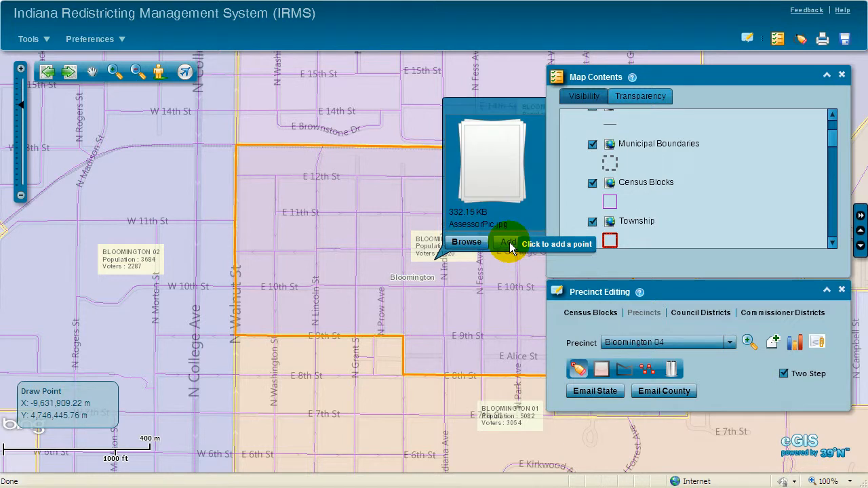
Step: Select the attached AssessorPic.jpg and delete it from the precinct's documents
mouse_move(487, 192)
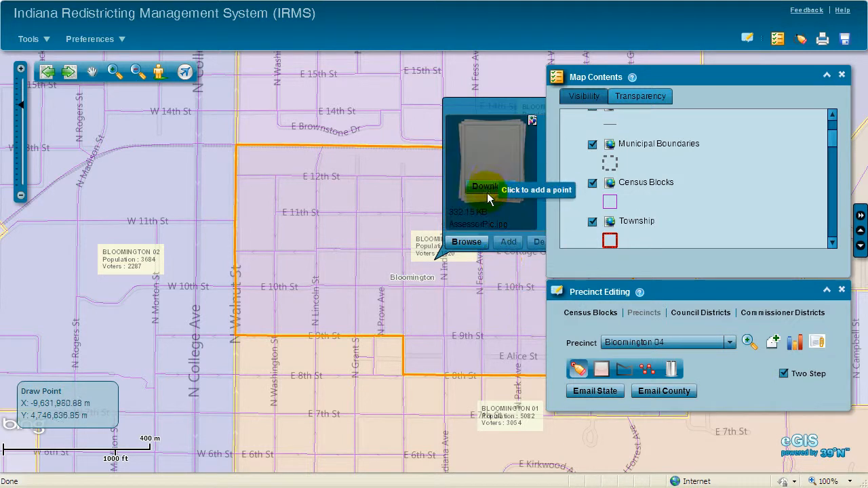
click(495, 153)
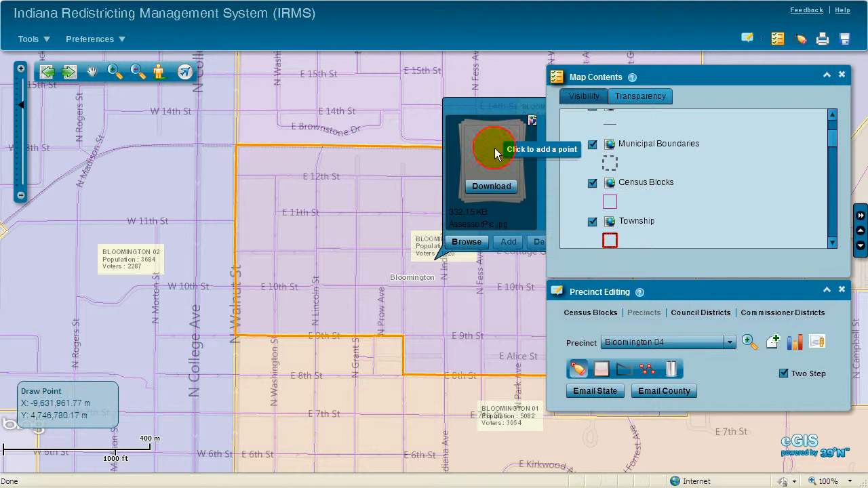
click(536, 245)
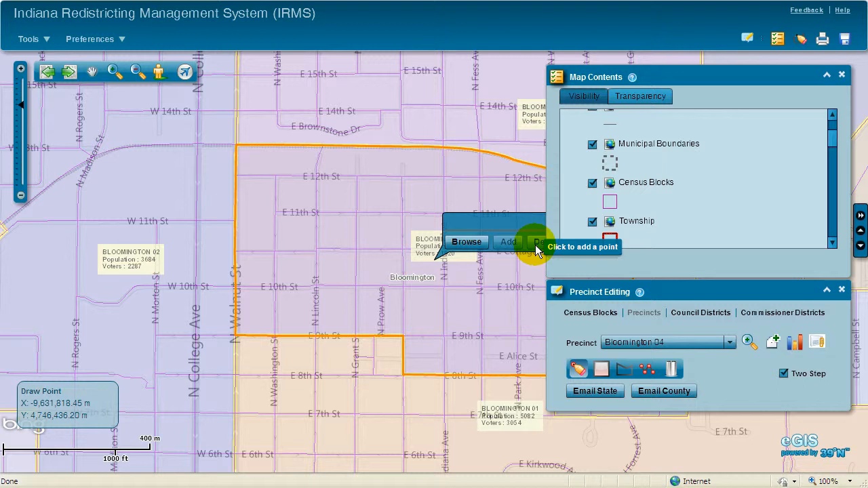
Step: Switch to council districts and view the bar chart comparing the districts, closing it when done
click(699, 316)
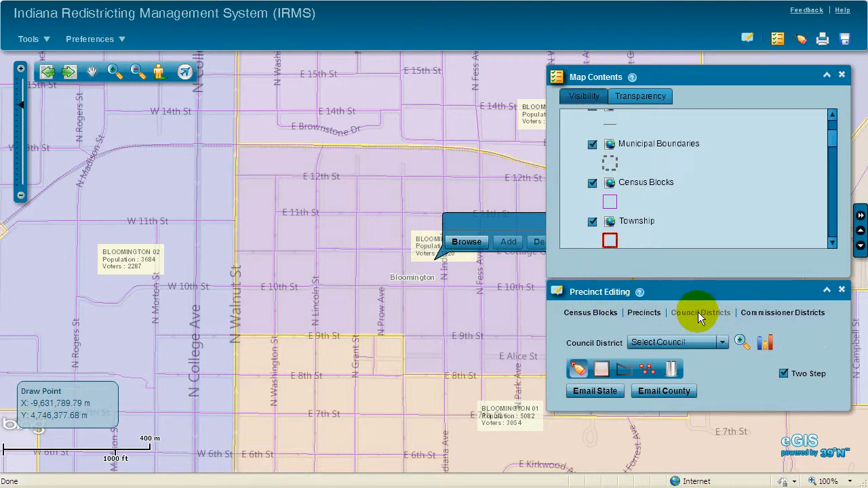
click(769, 345)
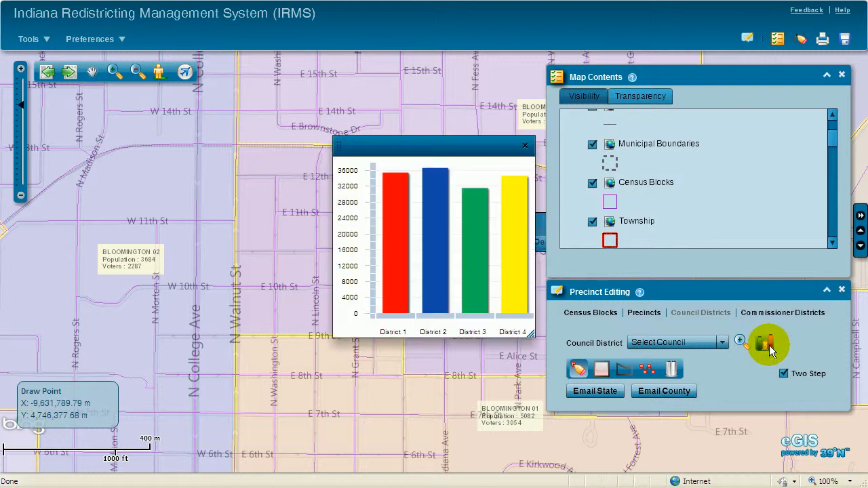
click(524, 146)
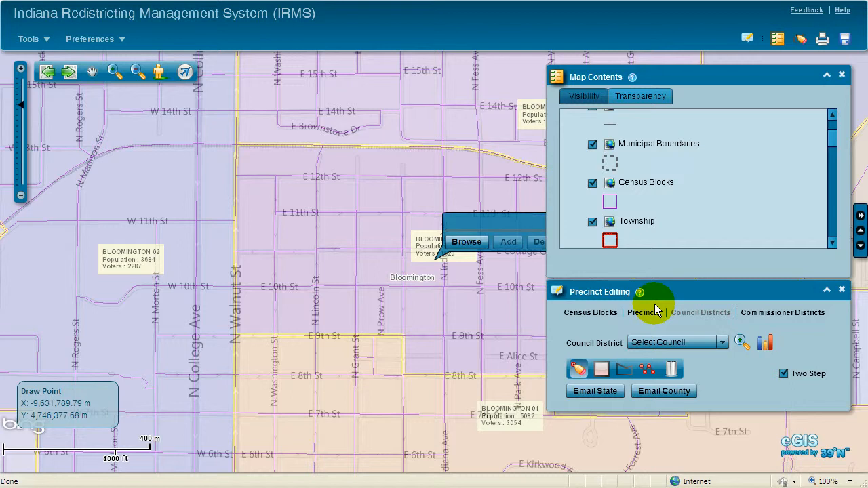
Step: Open the Email Feedback form to view its fields and close it without submitting
click(807, 11)
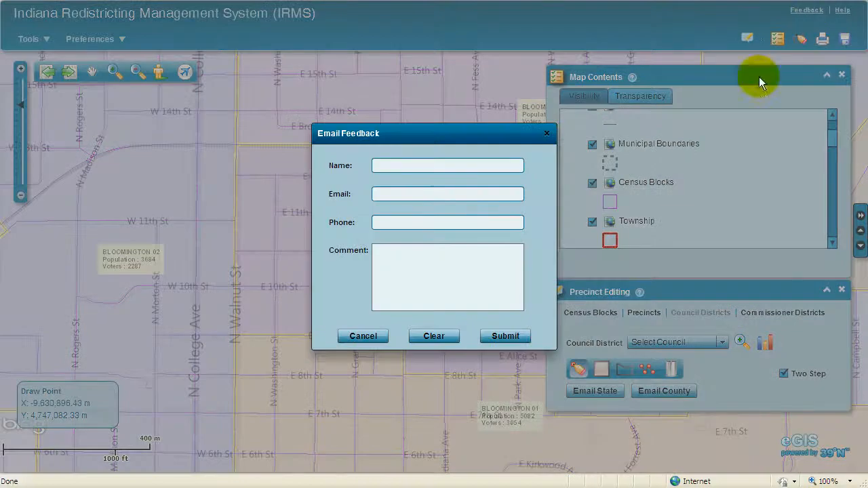
click(546, 135)
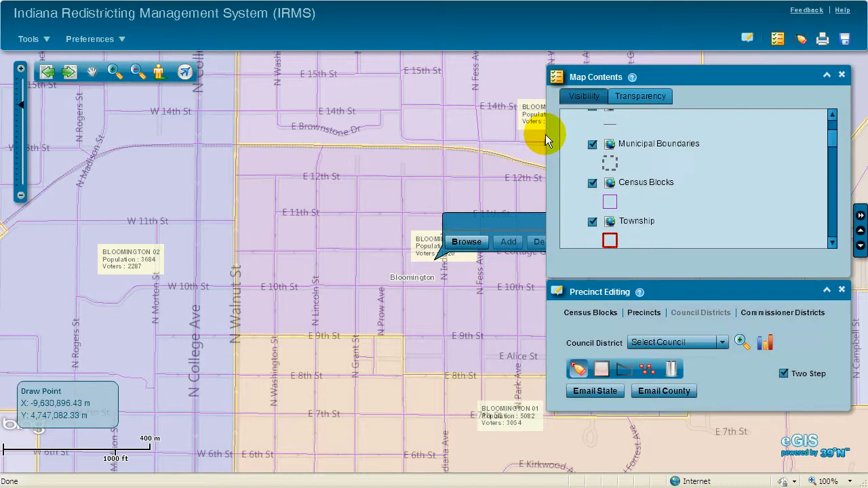